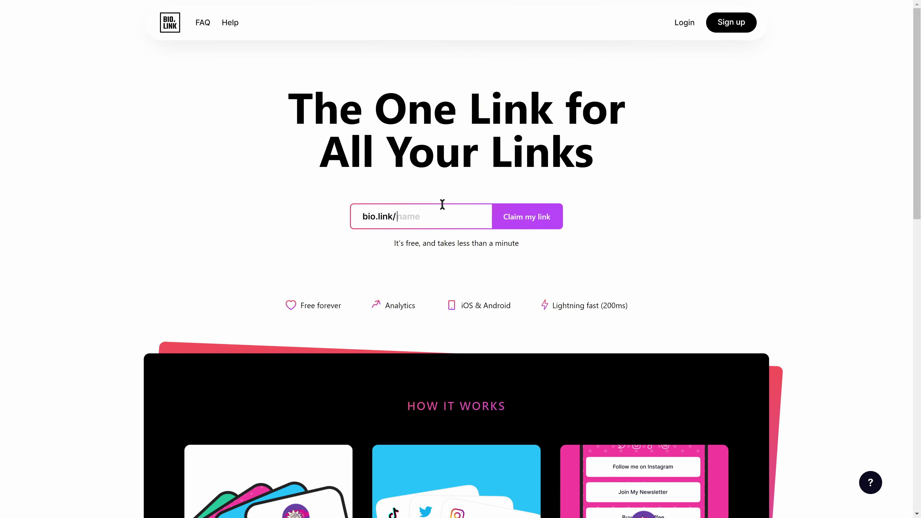
{"action": "left_click", "coordinate": [522, 222]}
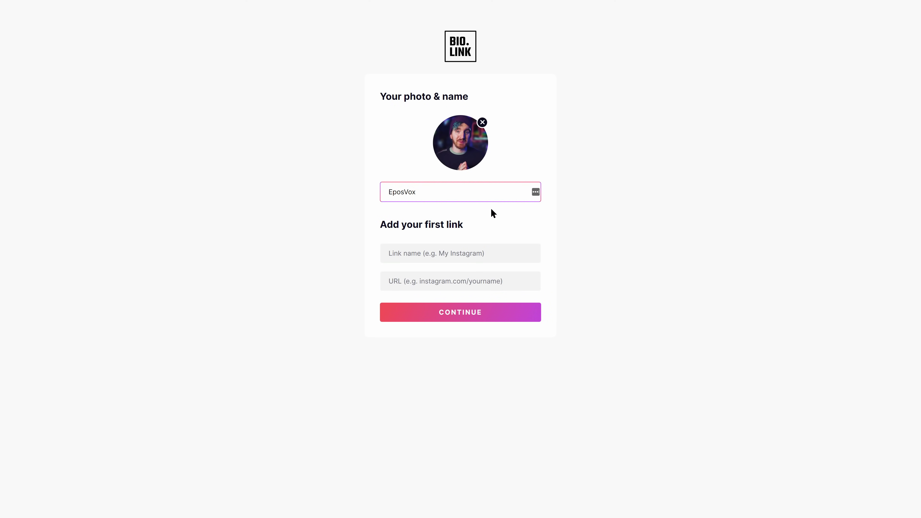
{"action": "left_click", "coordinate": [482, 253]}
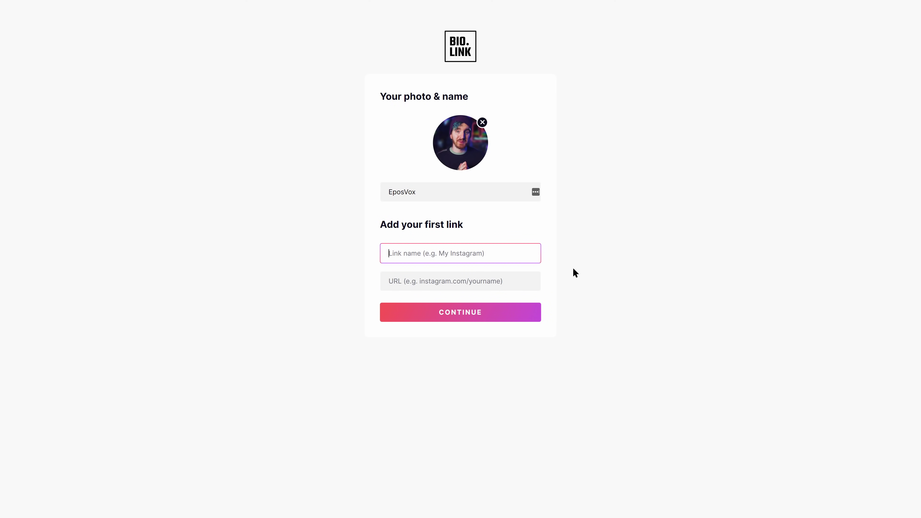
{"action": "type", "text": "YouTube"}
{"action": "key", "text": "Tab"}
{"action": "type", "text": "ht"}
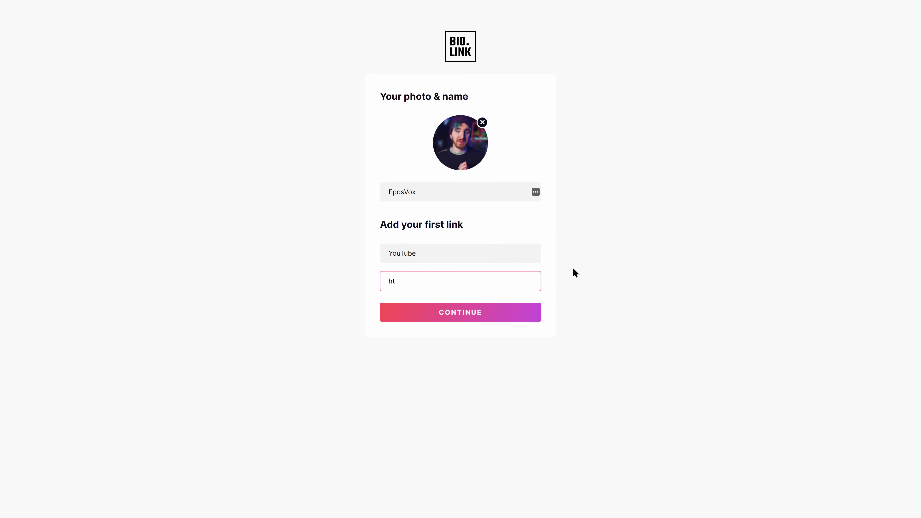
{"action": "type", "text": "tps://youtube.com/ep"}
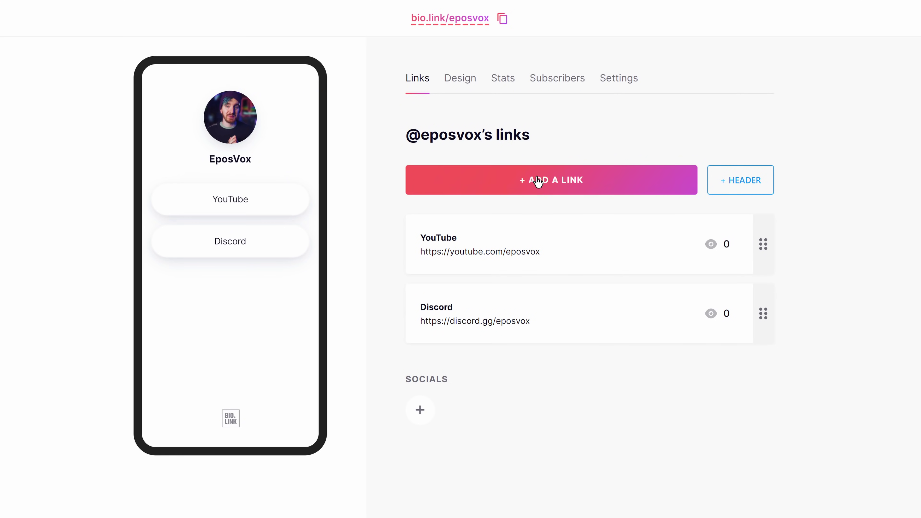
Open the social profiles form, enter the contact e-mail, and begin the Facebook URL
{"action": "left_click", "coordinate": [420, 411]}
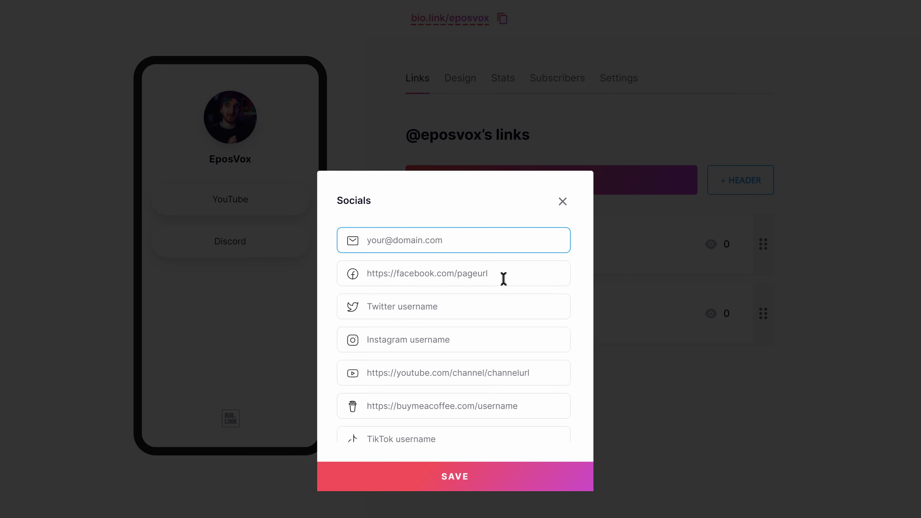
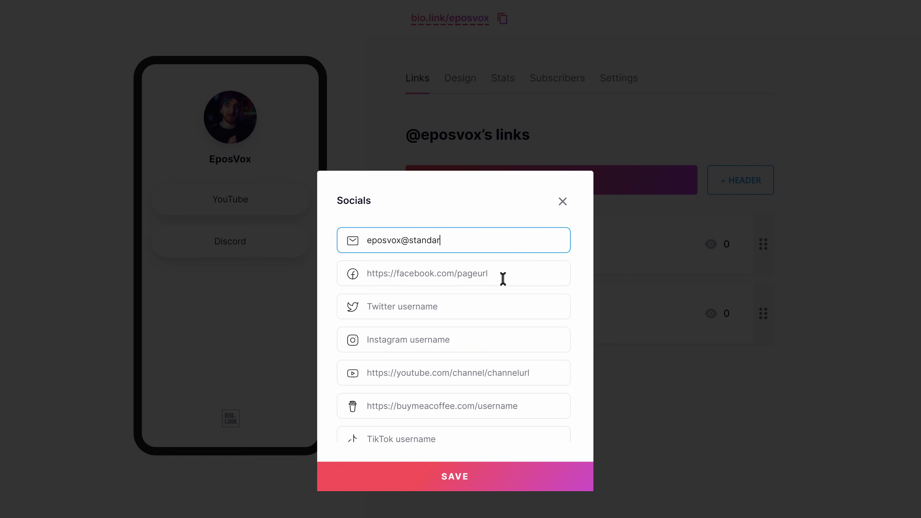
{"action": "left_click", "coordinate": [503, 278]}
{"action": "type", "text": "https:"}
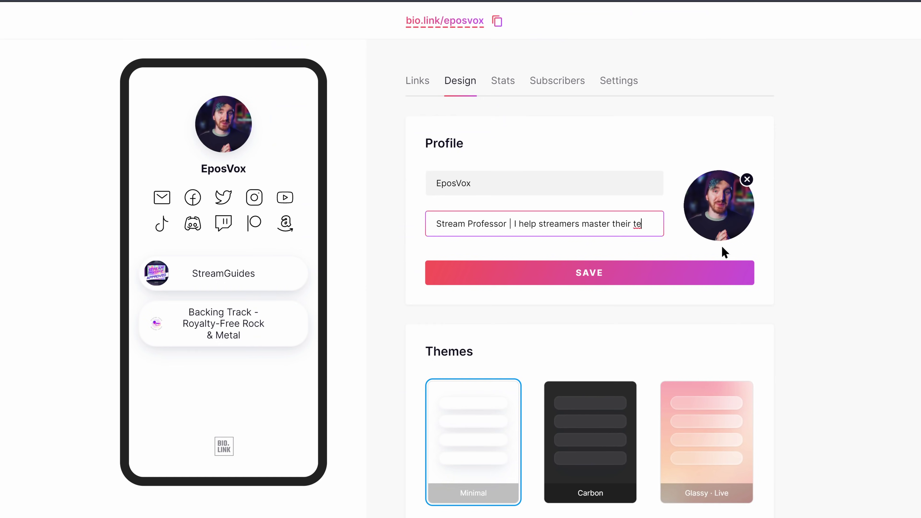
Save the bio 'Stream Professor | I help streamers master their tech'
{"action": "left_click", "coordinate": [682, 274]}
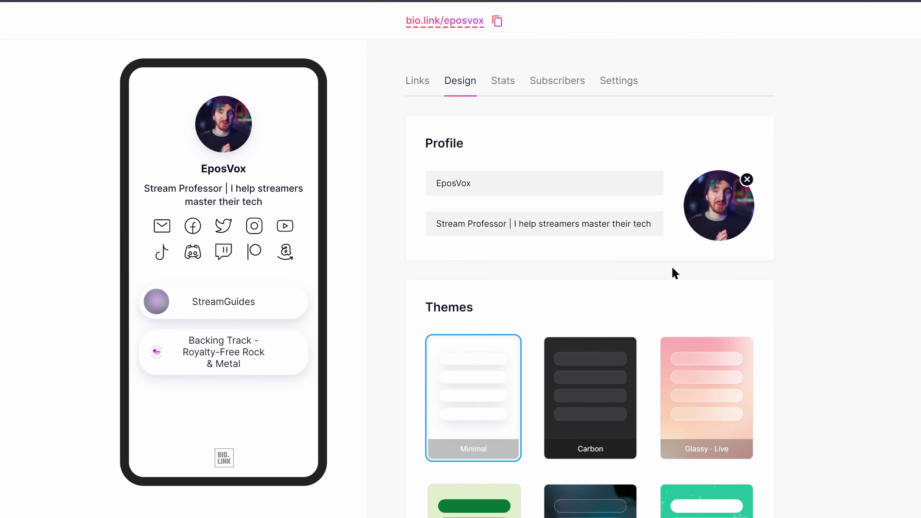
{"action": "scroll", "coordinate": [666, 279], "scroll_direction": "down", "scroll_amount": 5}
{"action": "scroll", "coordinate": [659, 290], "scroll_direction": "down", "scroll_amount": 3}
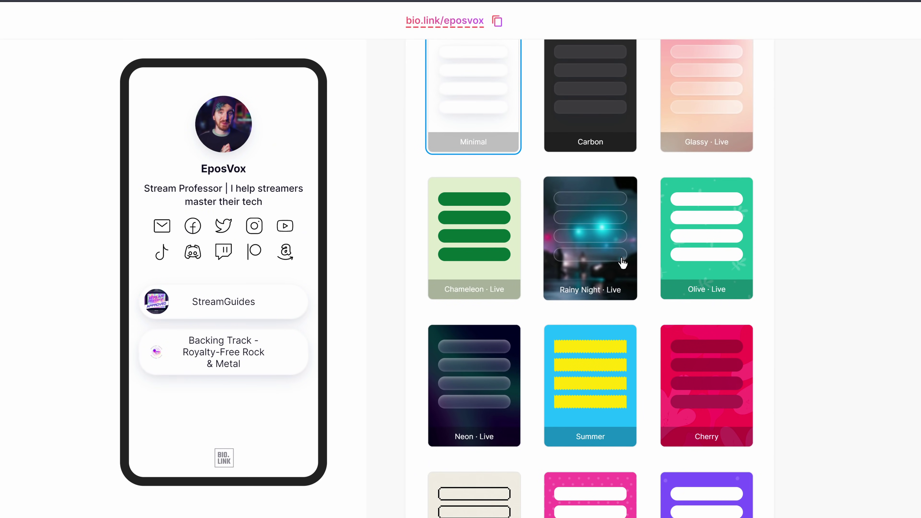
Apply the Rainy Night theme to the page, after briefly trying Neon
{"action": "left_click", "coordinate": [622, 262]}
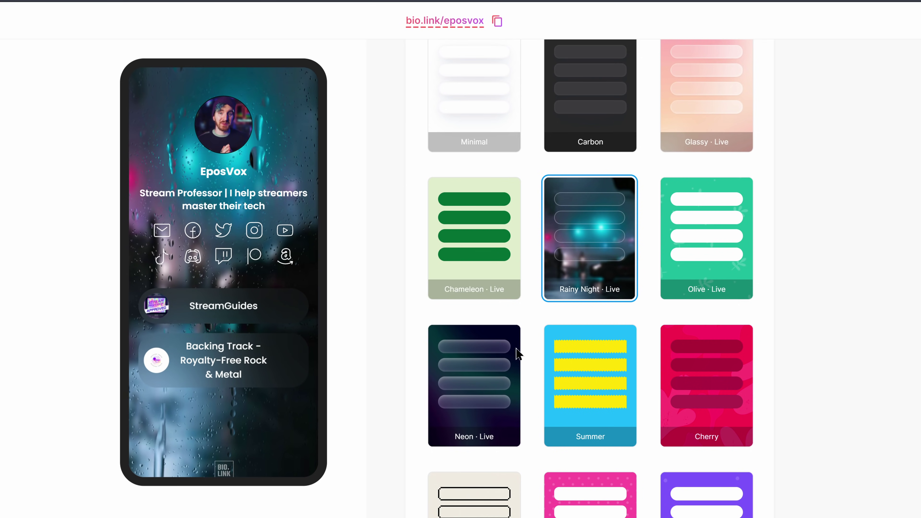
{"action": "left_click", "coordinate": [468, 375]}
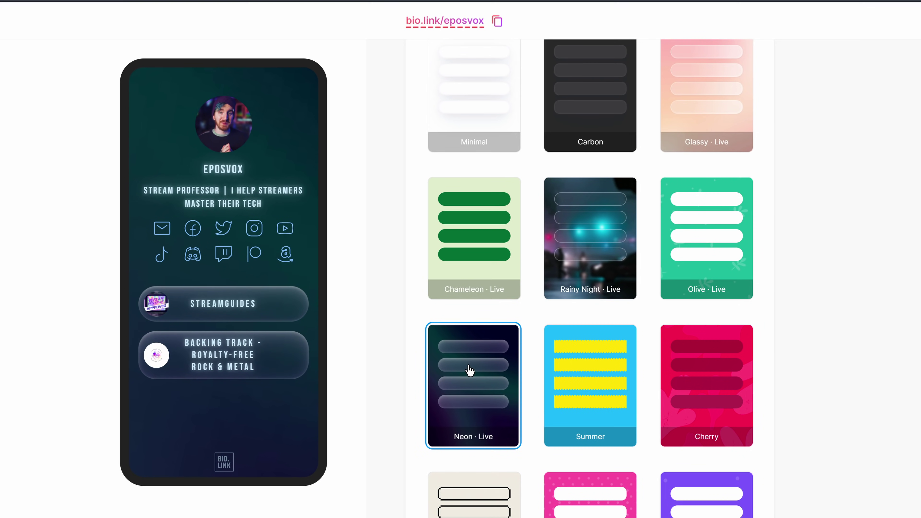
{"action": "left_click", "coordinate": [599, 290]}
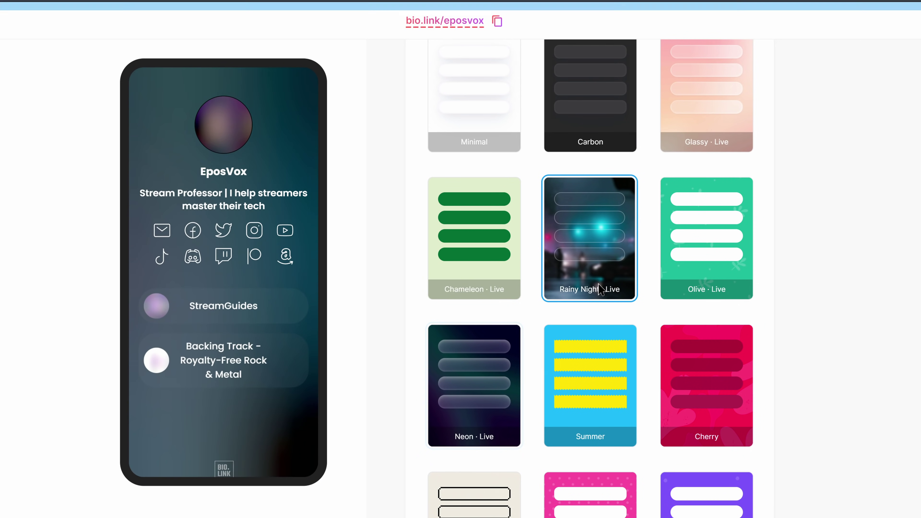
{"action": "scroll", "coordinate": [594, 319], "scroll_direction": "down", "scroll_amount": 6}
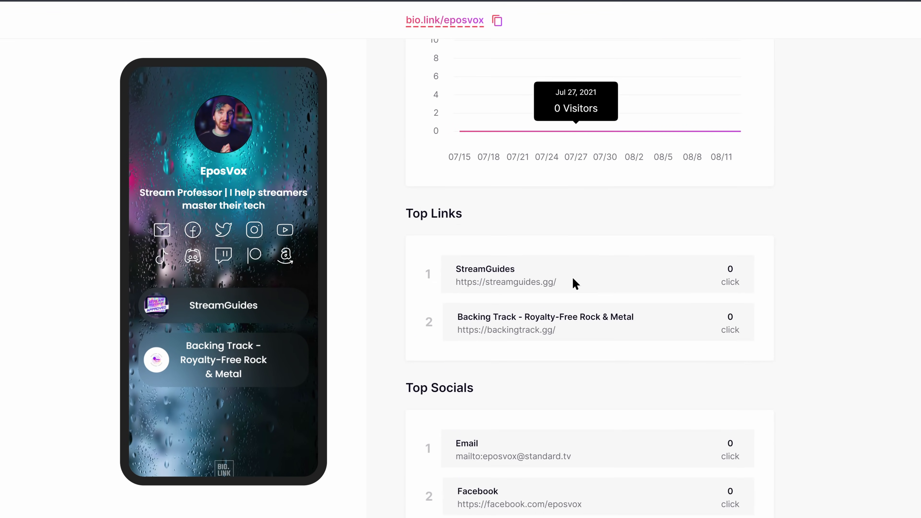
Review the email Subscribers panel, then the page Settings with link and NSFW options
{"action": "scroll", "coordinate": [581, 287], "scroll_direction": "up", "scroll_amount": 6}
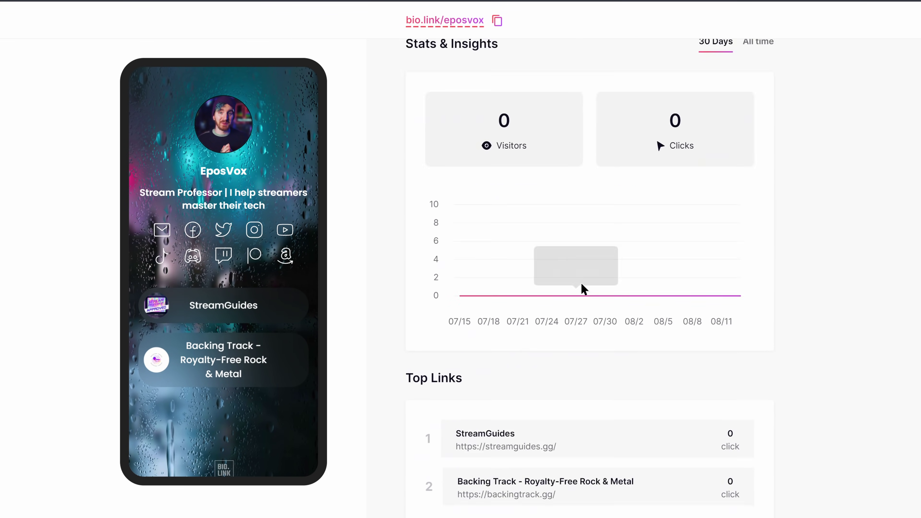
{"action": "left_click", "coordinate": [577, 84]}
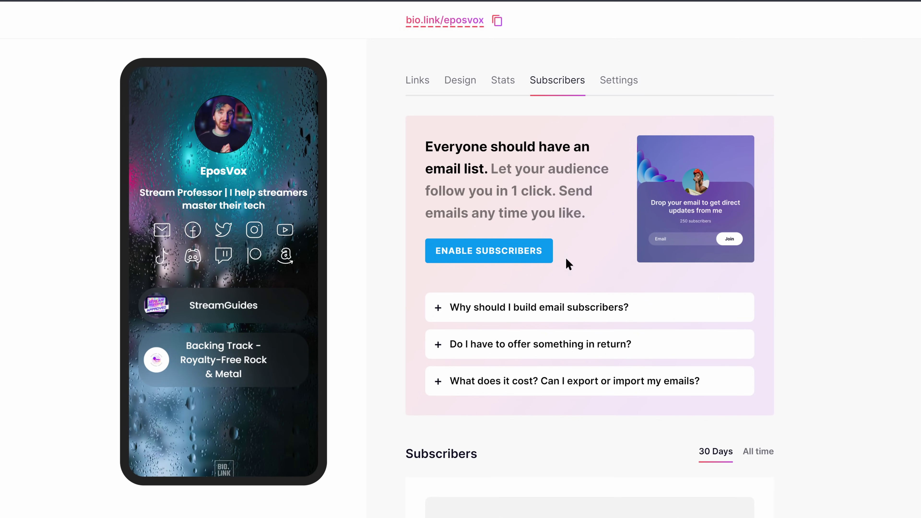
{"action": "scroll", "coordinate": [569, 264], "scroll_direction": "down", "scroll_amount": 5}
{"action": "scroll", "coordinate": [580, 274], "scroll_direction": "up", "scroll_amount": 5}
{"action": "left_click", "coordinate": [609, 90]}
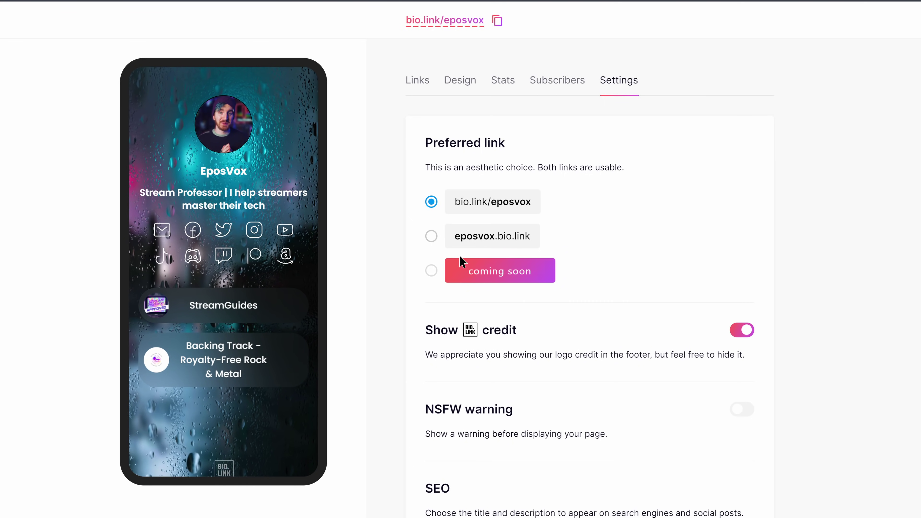
{"action": "mouse_move", "coordinate": [485, 281]}
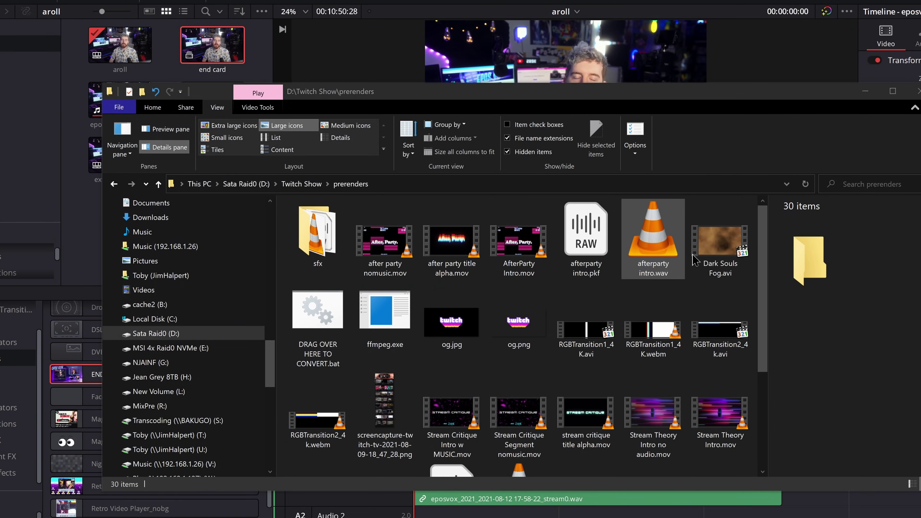
Drop the Dark Souls Fog.avi clip onto Nutty's WebM Converter to convert it
{"action": "left_click_drag", "start_coordinate": [720, 242], "coordinate": [321, 318]}
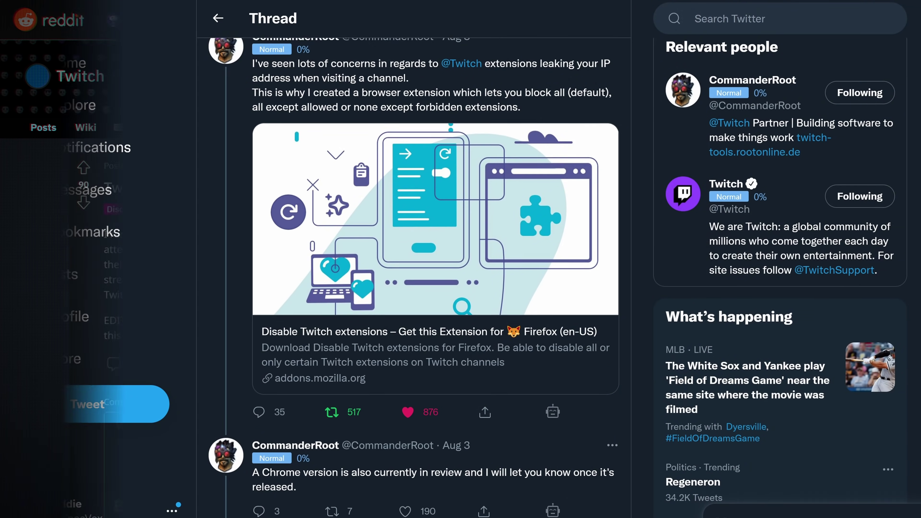
Scroll the Disable Twitch extensions thread down to the Chrome version announcement
{"action": "scroll", "coordinate": [435, 254], "scroll_direction": "down", "scroll_amount": 2}
{"action": "scroll", "coordinate": [435, 254], "scroll_direction": "down", "scroll_amount": 2}
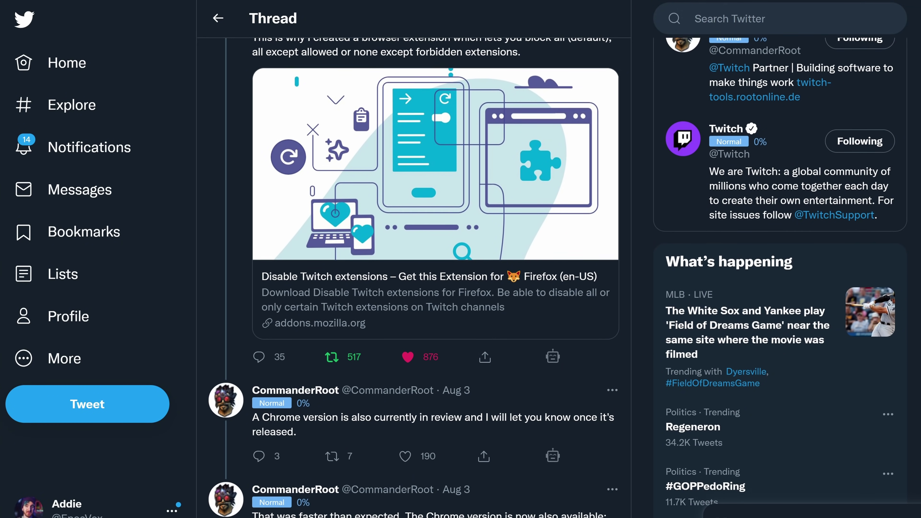
{"action": "scroll", "coordinate": [435, 254], "scroll_direction": "down", "scroll_amount": 2}
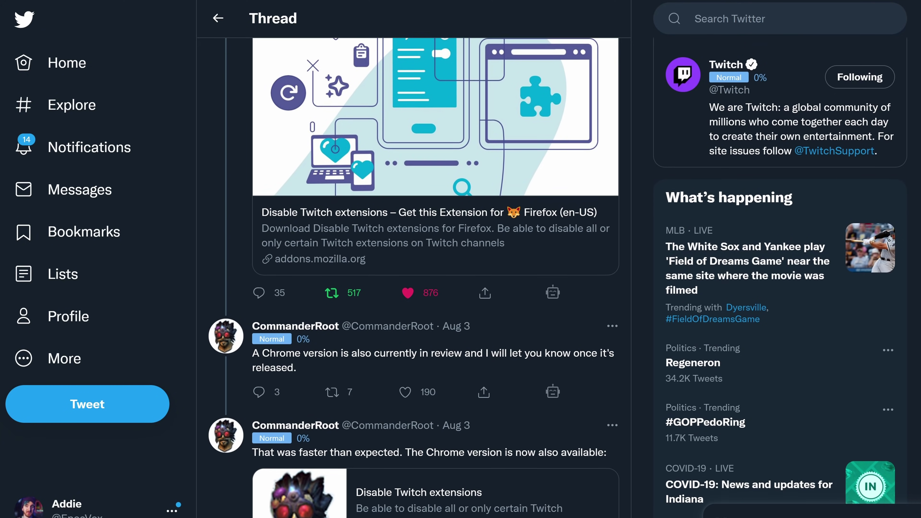
{"action": "scroll", "coordinate": [436, 254], "scroll_direction": "down", "scroll_amount": 2}
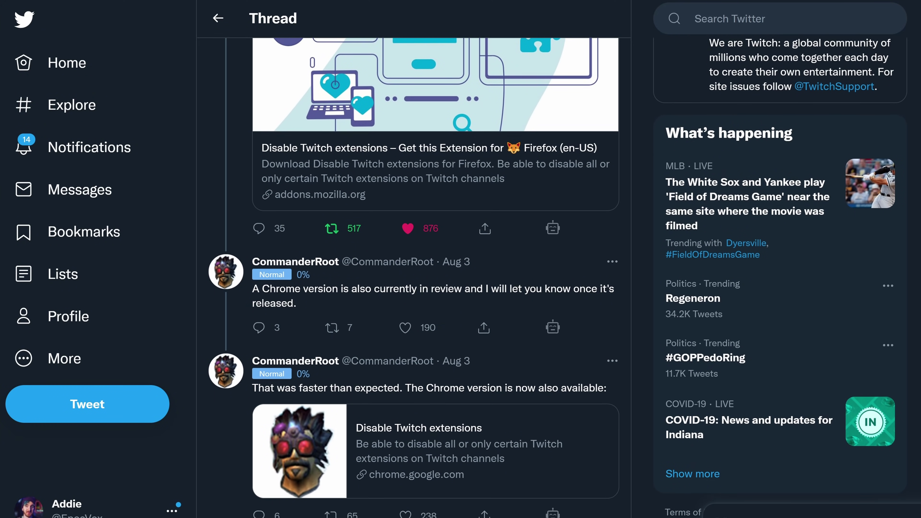
{"action": "scroll", "coordinate": [435, 254], "scroll_direction": "down", "scroll_amount": 1}
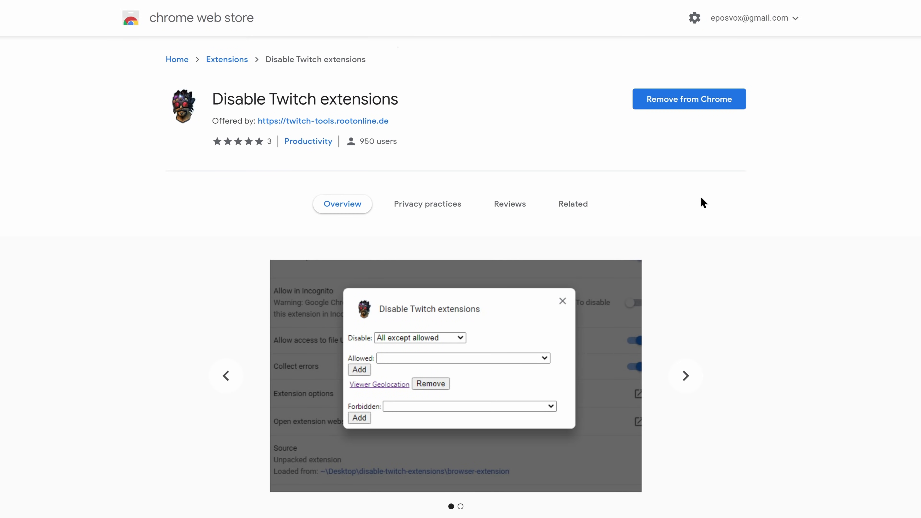
Set the Disable Twitch extensions blocking mode to All except allowed
{"action": "left_click", "coordinate": [771, 59]}
{"action": "left_click", "coordinate": [504, 108]}
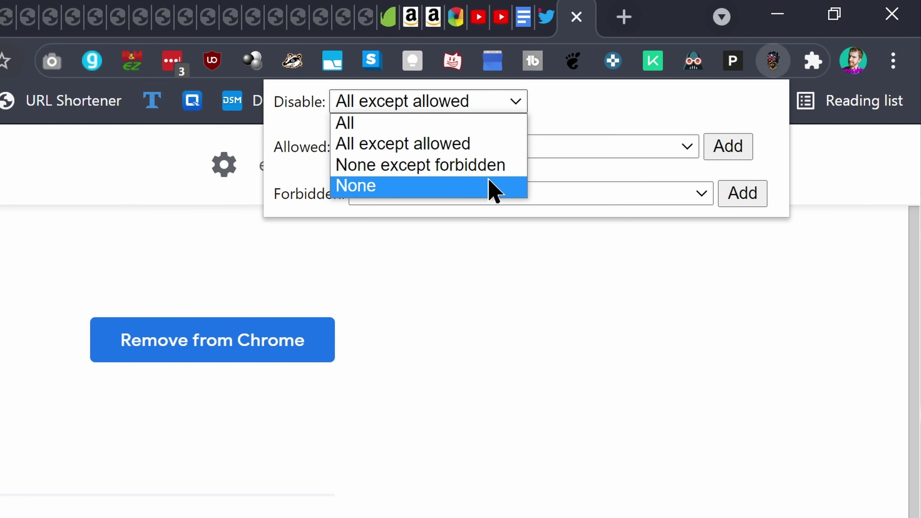
{"action": "left_click", "coordinate": [612, 136]}
Allow the Baldur's Gate 3 Companion and DVD Overlay extensions
{"action": "left_click", "coordinate": [683, 153]}
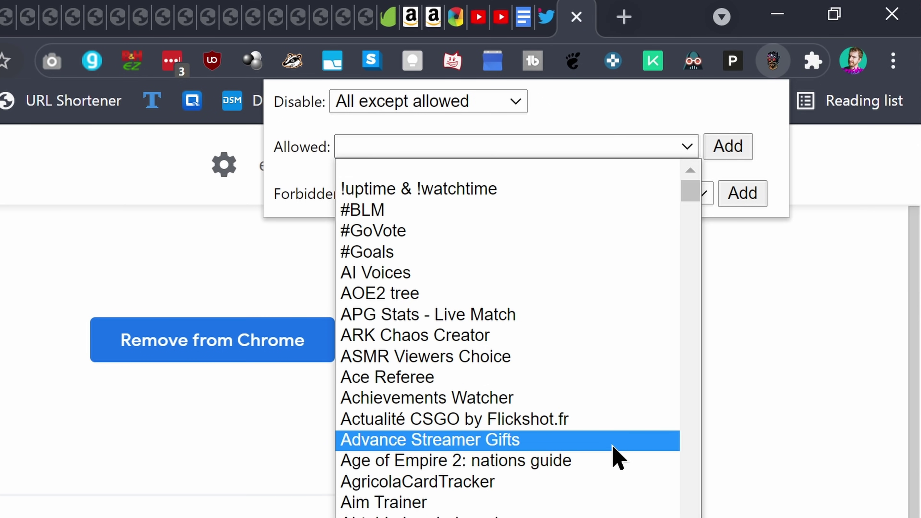
{"action": "scroll", "coordinate": [618, 458], "scroll_direction": "down", "scroll_amount": 5}
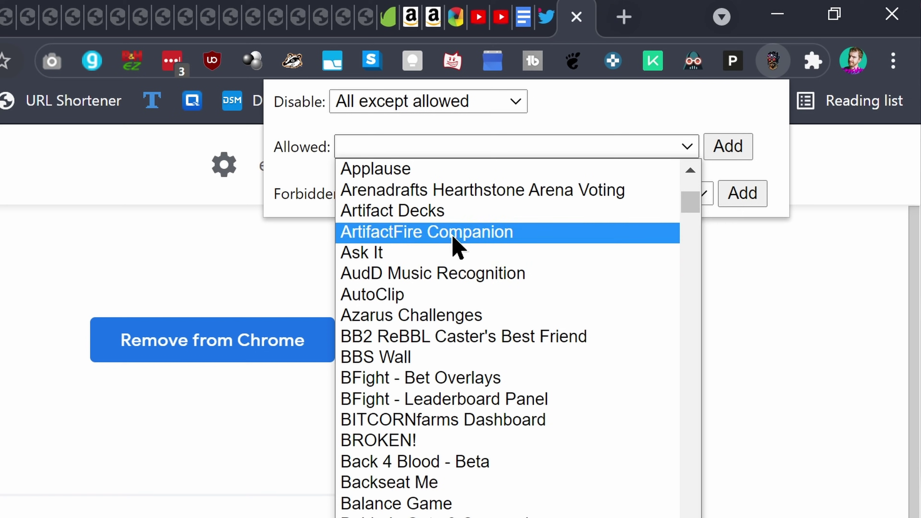
{"action": "scroll", "coordinate": [573, 470], "scroll_direction": "down", "scroll_amount": 3}
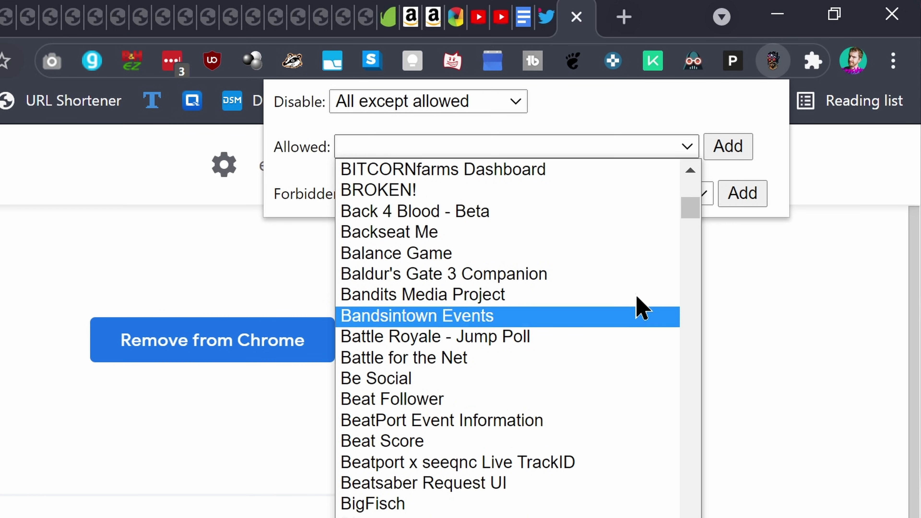
{"action": "left_click", "coordinate": [472, 276]}
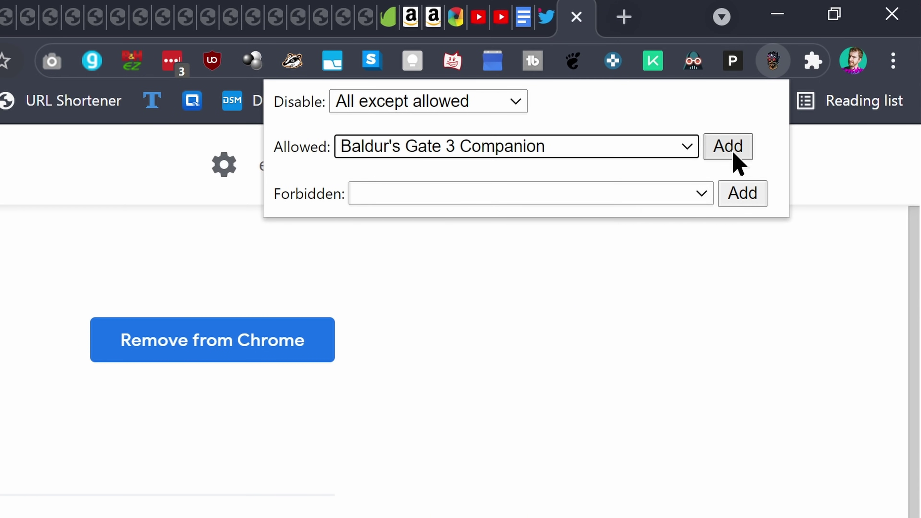
{"action": "left_click", "coordinate": [729, 149]}
{"action": "left_click", "coordinate": [645, 147]}
{"action": "scroll", "coordinate": [549, 409], "scroll_direction": "down", "scroll_amount": 15}
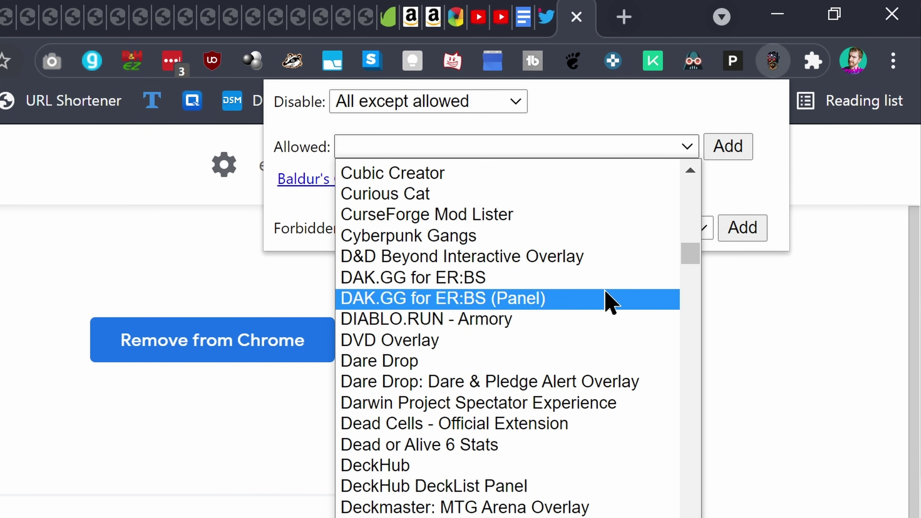
{"action": "left_click", "coordinate": [478, 341]}
{"action": "left_click", "coordinate": [729, 146]}
Forbid the APG Stats - Live Match extension
{"action": "left_click", "coordinate": [544, 260]}
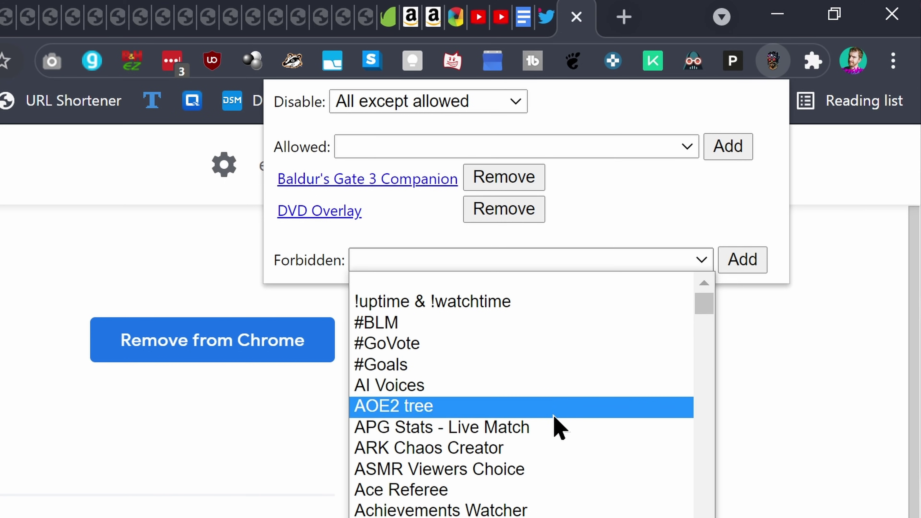
{"action": "left_click", "coordinate": [555, 424]}
{"action": "left_click", "coordinate": [740, 265]}
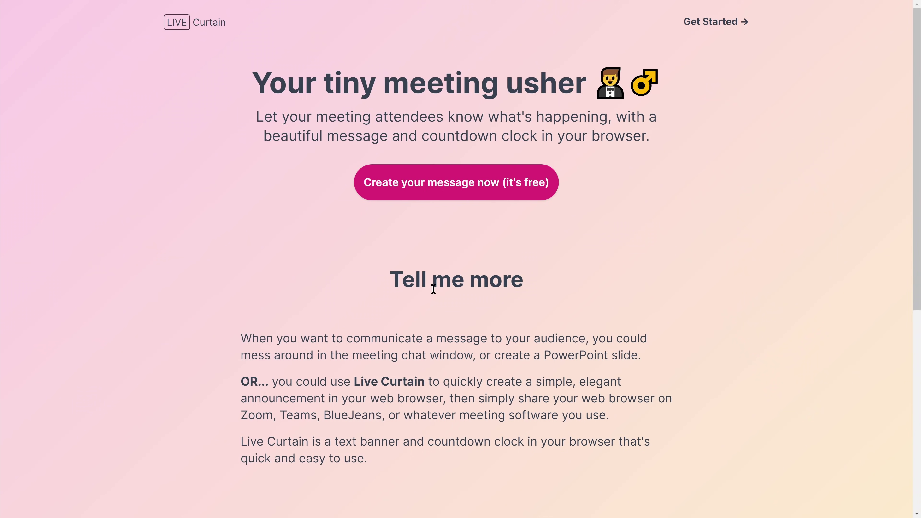
Create a new curtain message reading 'Class Starts in...' in place of Hello
{"action": "scroll", "coordinate": [445, 451], "scroll_direction": "down", "scroll_amount": 10}
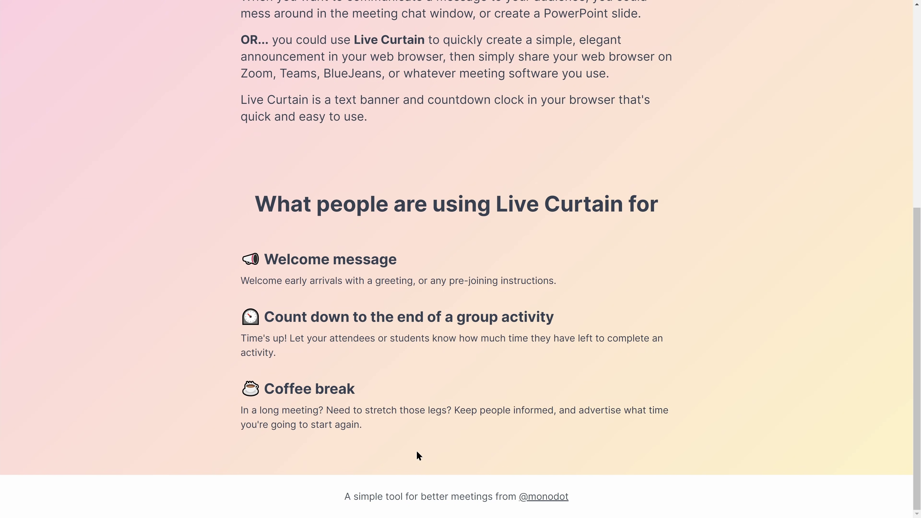
{"action": "scroll", "coordinate": [385, 279], "scroll_direction": "up", "scroll_amount": 7}
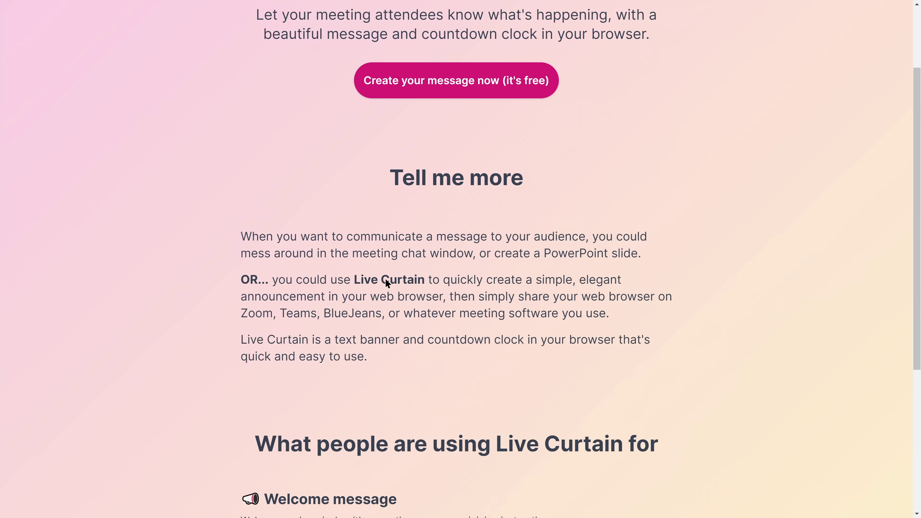
{"action": "left_click", "coordinate": [412, 88]}
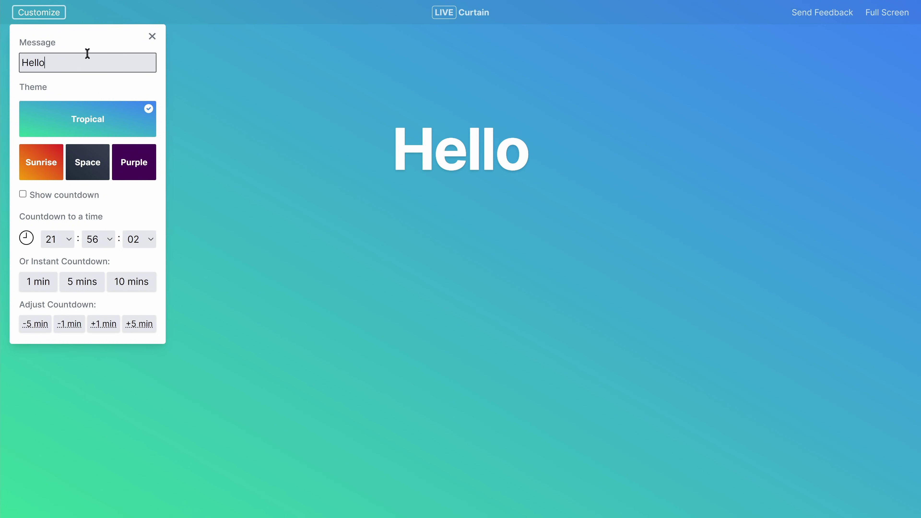
{"action": "left_click", "coordinate": [39, 13]}
{"action": "left_click", "coordinate": [39, 12]}
{"action": "type", "text": "Class St"}
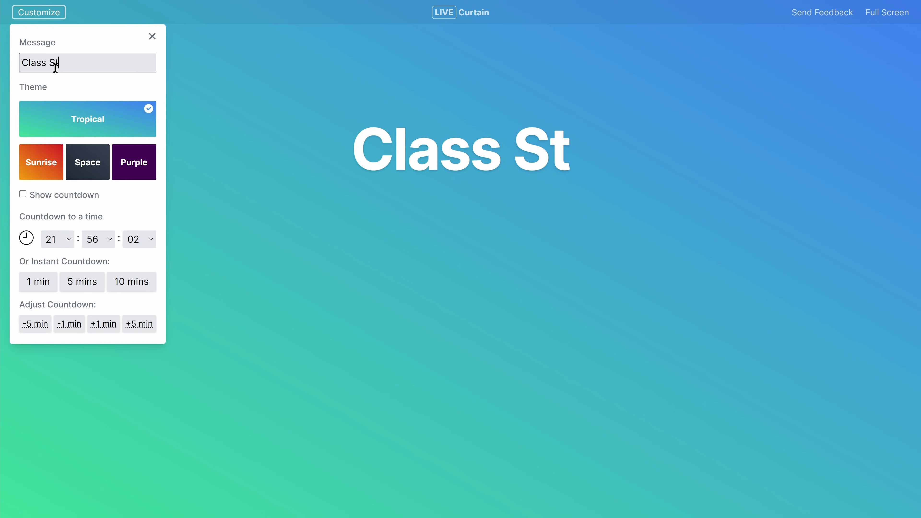
{"action": "key", "text": "BackSpace"}
{"action": "key", "text": "BackSpace"}
{"action": "type", "text": "tarts in..."}
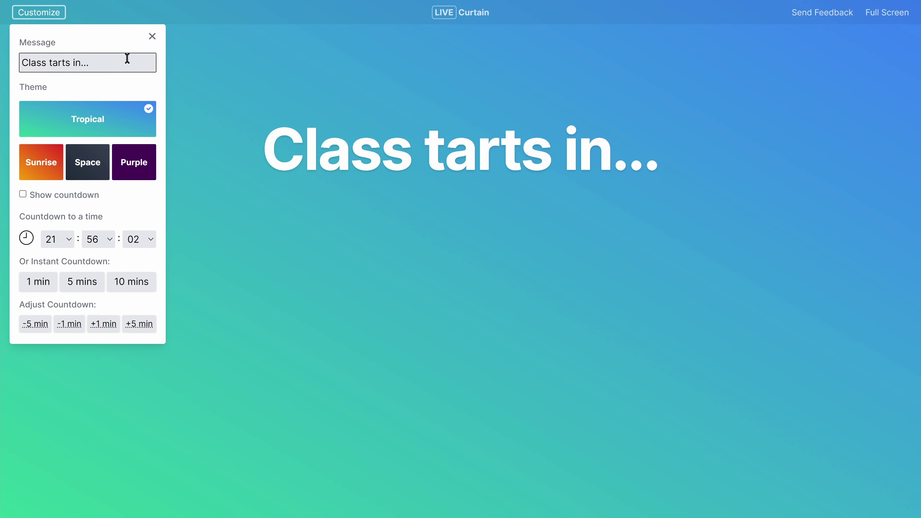
{"action": "type", "text": "s"}
Give the curtain the Purple theme after trying Sunrise and Space, and preview it
{"action": "left_click", "coordinate": [44, 159]}
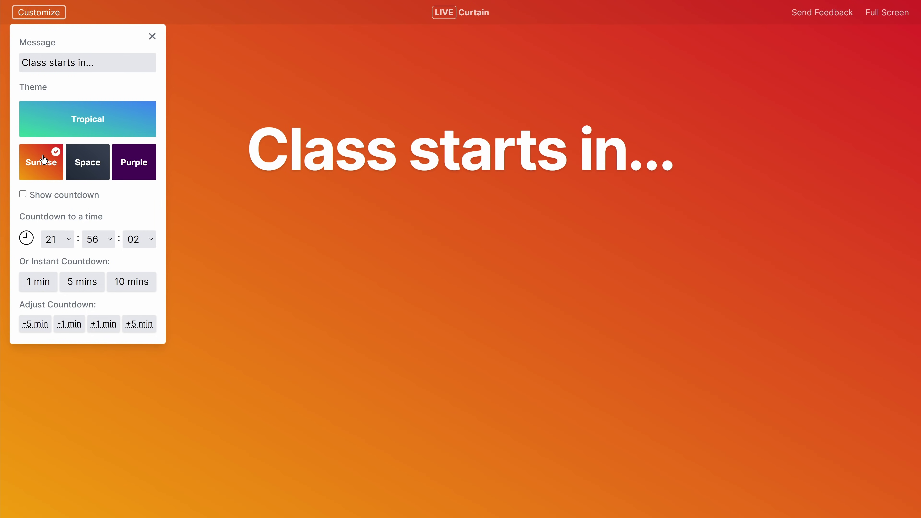
{"action": "left_click", "coordinate": [85, 169]}
{"action": "left_click", "coordinate": [129, 169]}
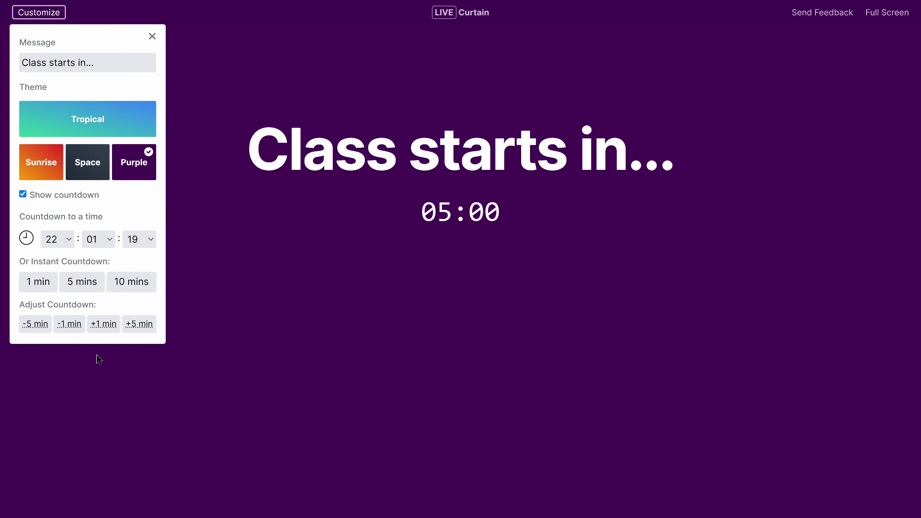
{"action": "left_click", "coordinate": [308, 395]}
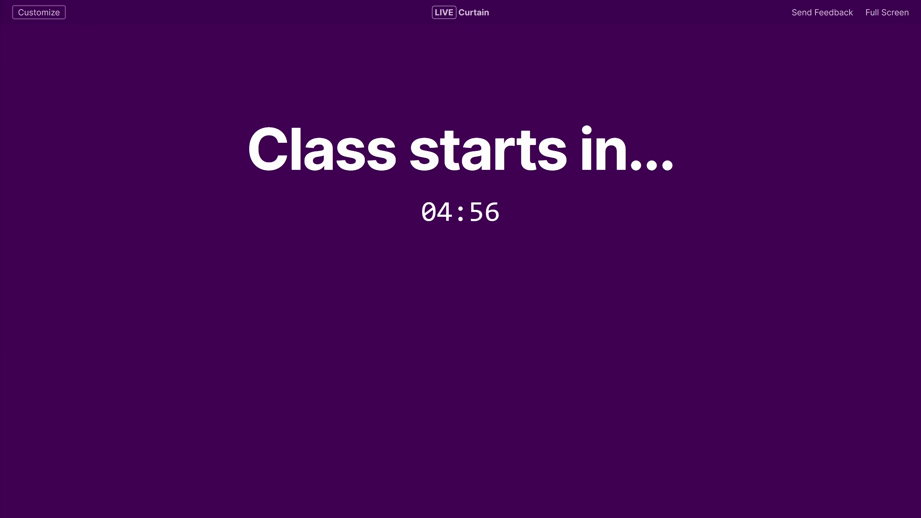
{"action": "left_click", "coordinate": [50, 10]}
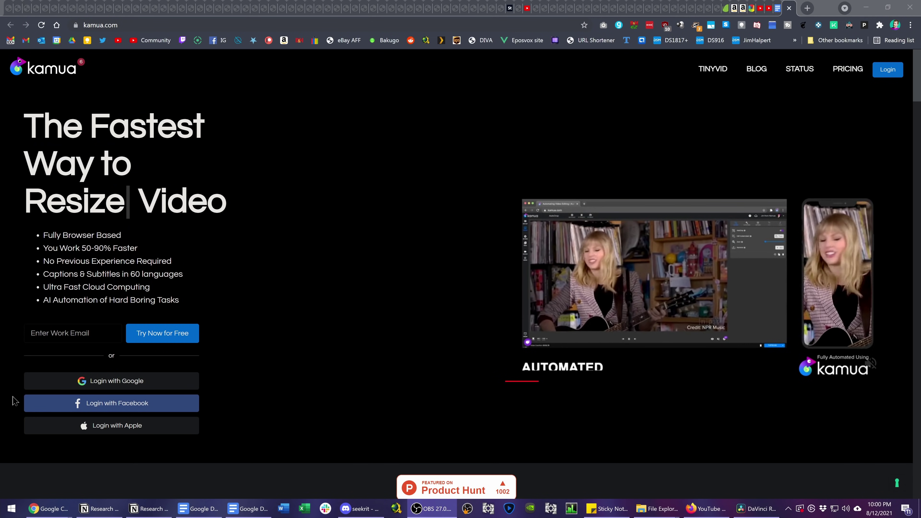
Scroll down through the kamua.com landing page
{"action": "scroll", "coordinate": [443, 344], "scroll_direction": "down", "scroll_amount": 6}
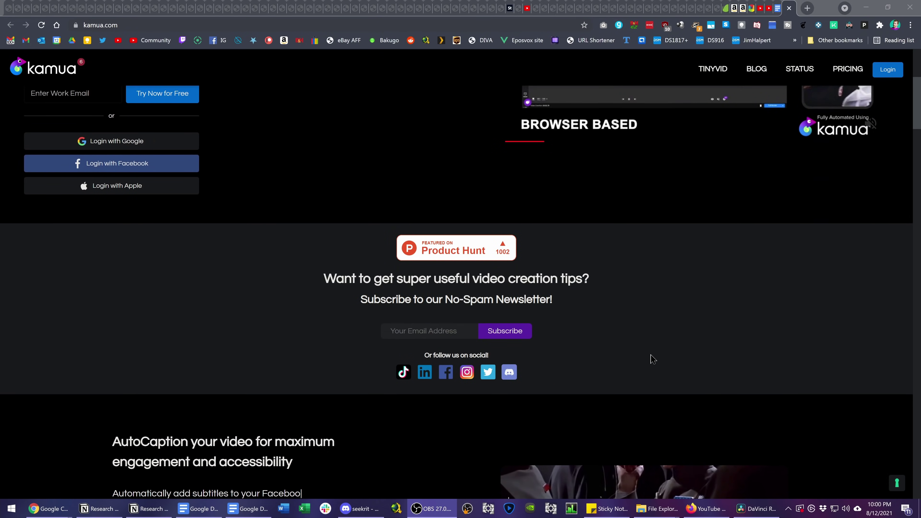
{"action": "scroll", "coordinate": [798, 326], "scroll_direction": "down", "scroll_amount": 7}
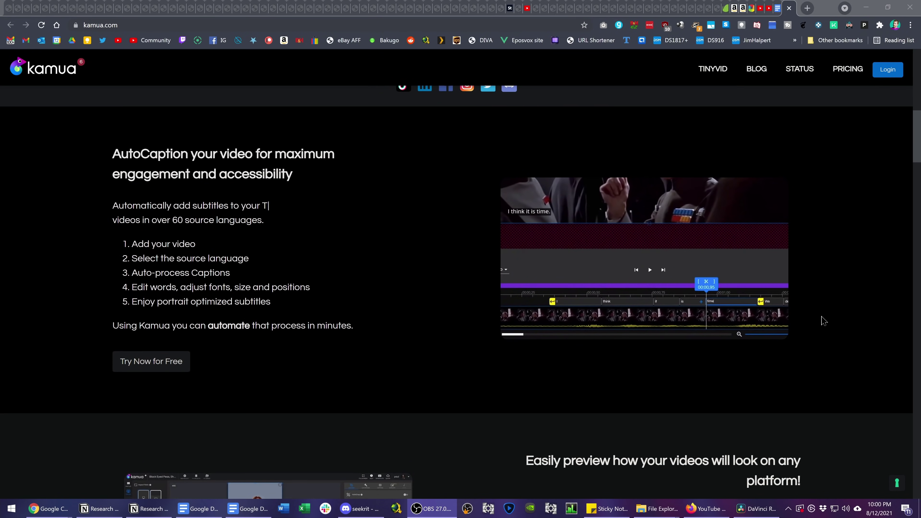
{"action": "scroll", "coordinate": [824, 321], "scroll_direction": "down", "scroll_amount": 8}
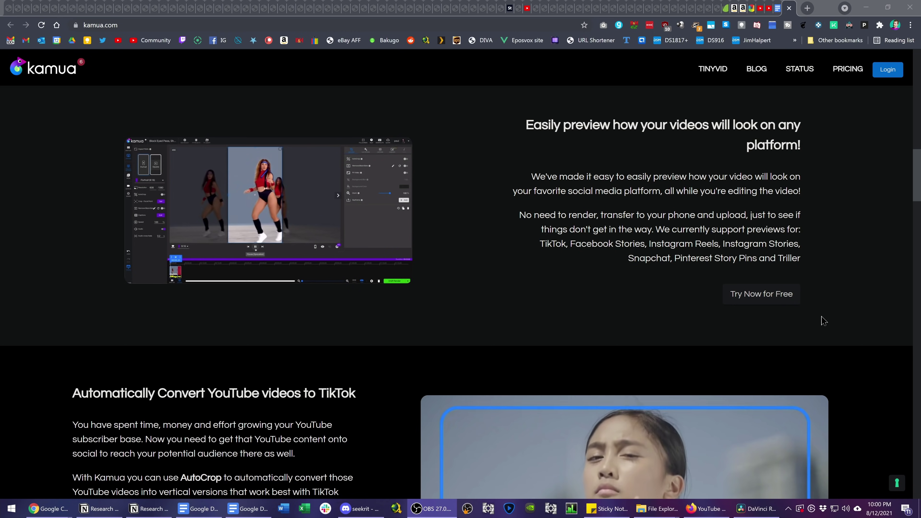
{"action": "scroll", "coordinate": [824, 321], "scroll_direction": "down", "scroll_amount": 4}
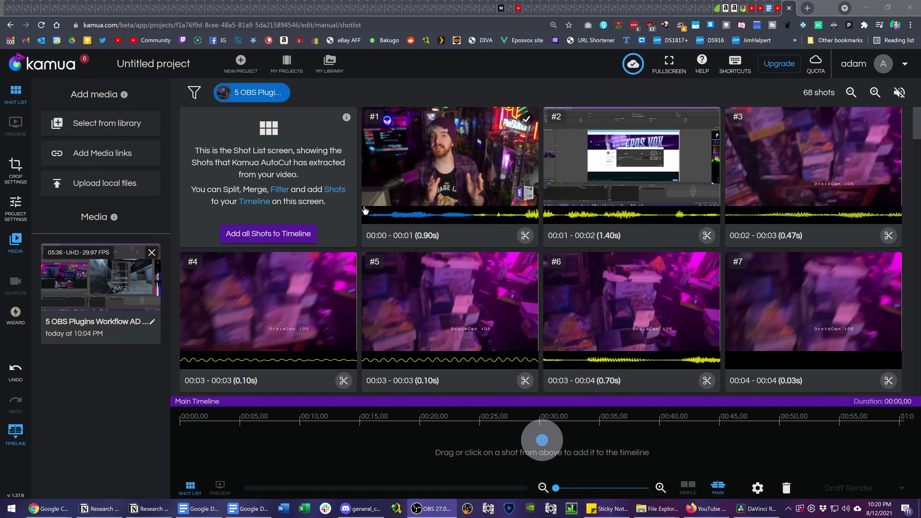
Turn AutoCrop off for clip #29 and shift its vertical crop slightly left
{"action": "left_click", "coordinate": [231, 143]}
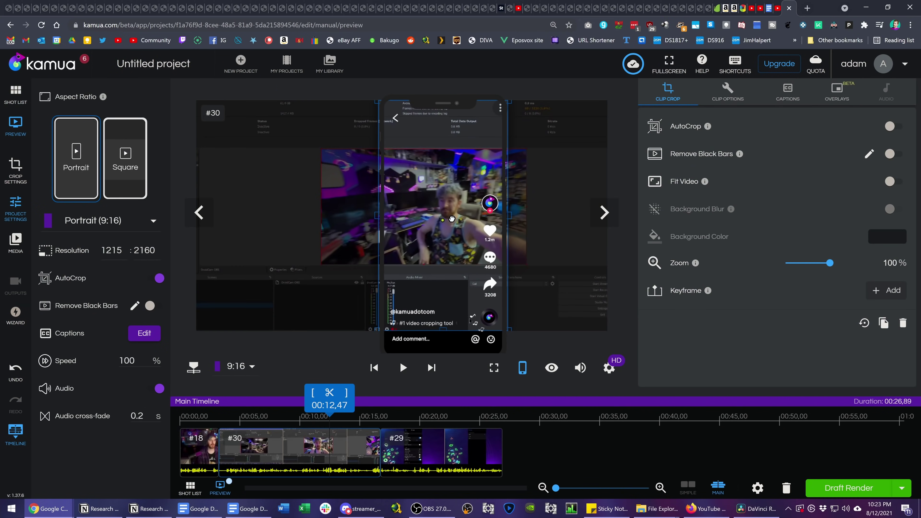
{"action": "left_click", "coordinate": [414, 447]}
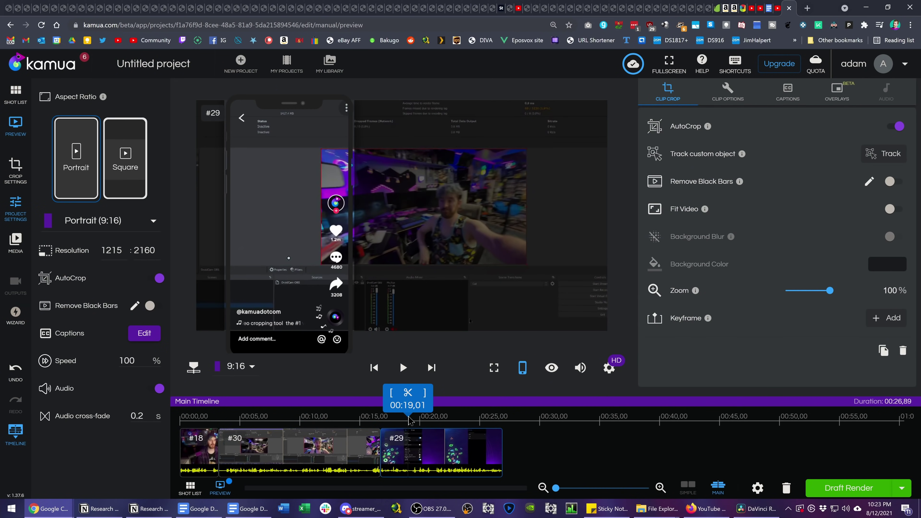
{"action": "left_click", "coordinate": [896, 127]}
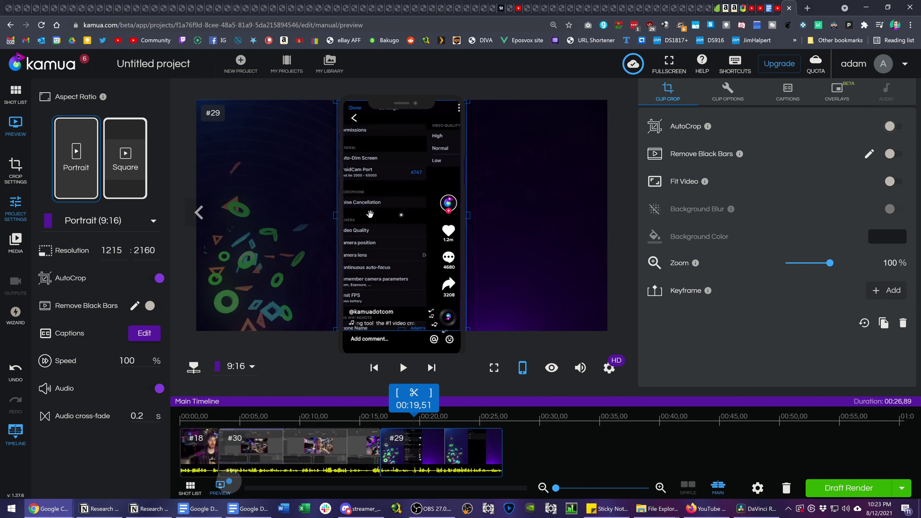
{"action": "left_click_drag", "start_coordinate": [410, 210], "coordinate": [412, 211]}
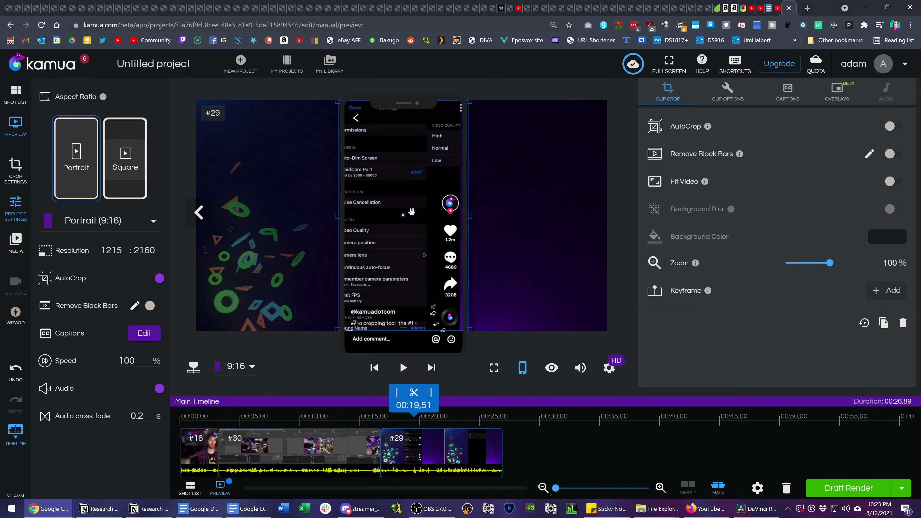
Enable captions on the video and move playback to clip #18, around 16 seconds
{"action": "left_click", "coordinate": [738, 67]}
{"action": "left_click", "coordinate": [656, 124]}
{"action": "left_click", "coordinate": [794, 91]}
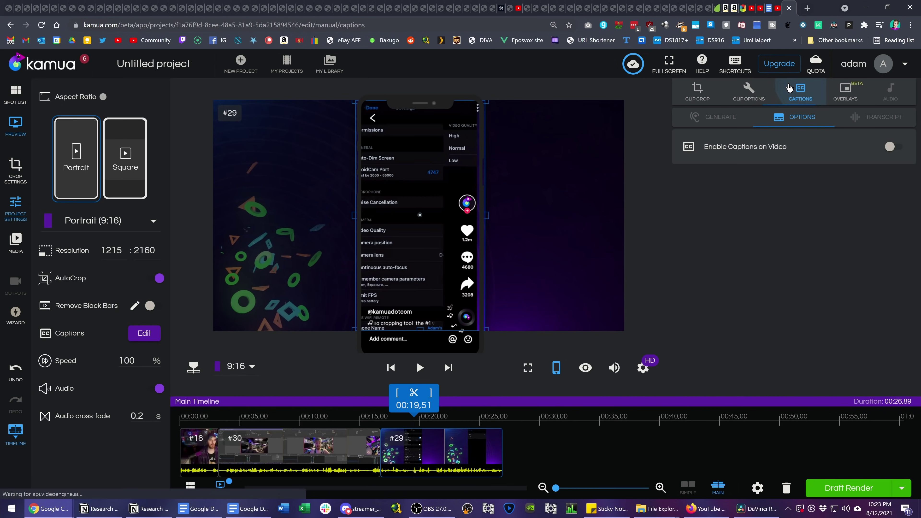
{"action": "left_click", "coordinate": [205, 445]}
{"action": "left_click", "coordinate": [893, 146]}
{"action": "left_click_drag", "start_coordinate": [267, 403], "coordinate": [186, 403]}
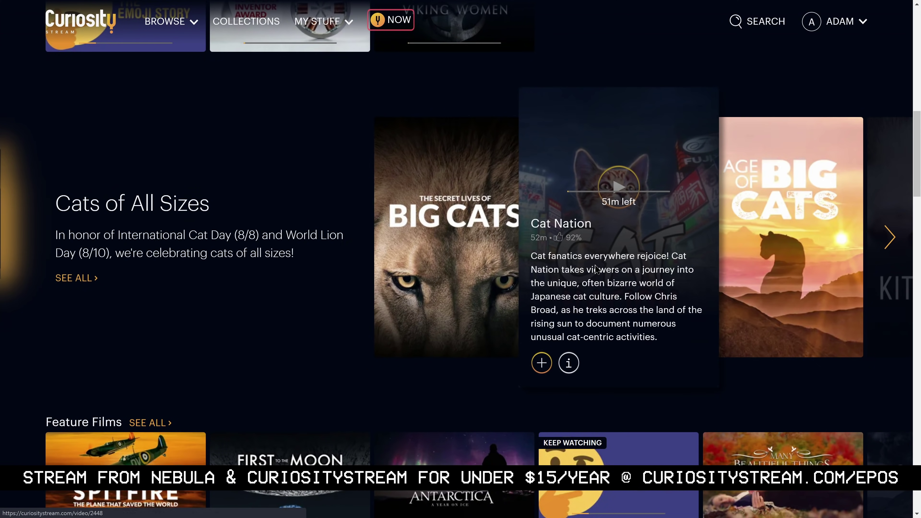
Open the Cat Nation video from the Cats of All Sizes row on CuriosityStream
{"action": "left_click", "coordinate": [596, 269]}
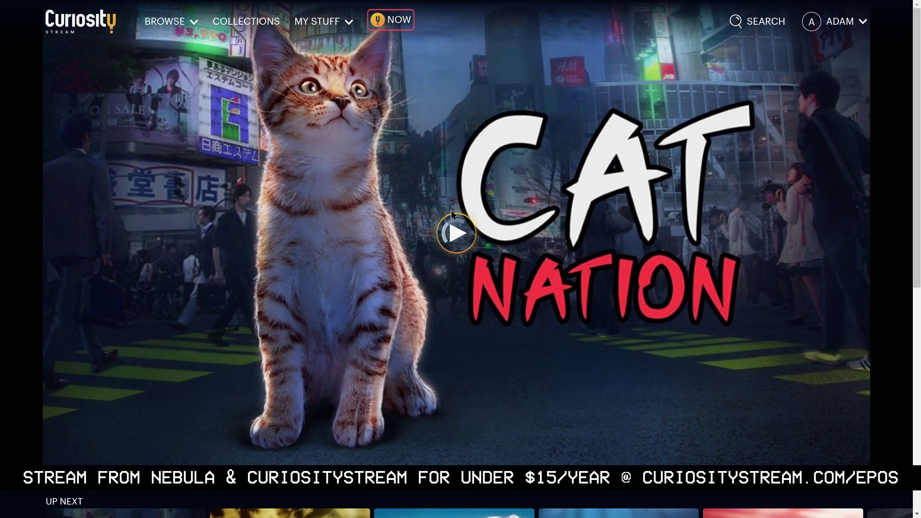